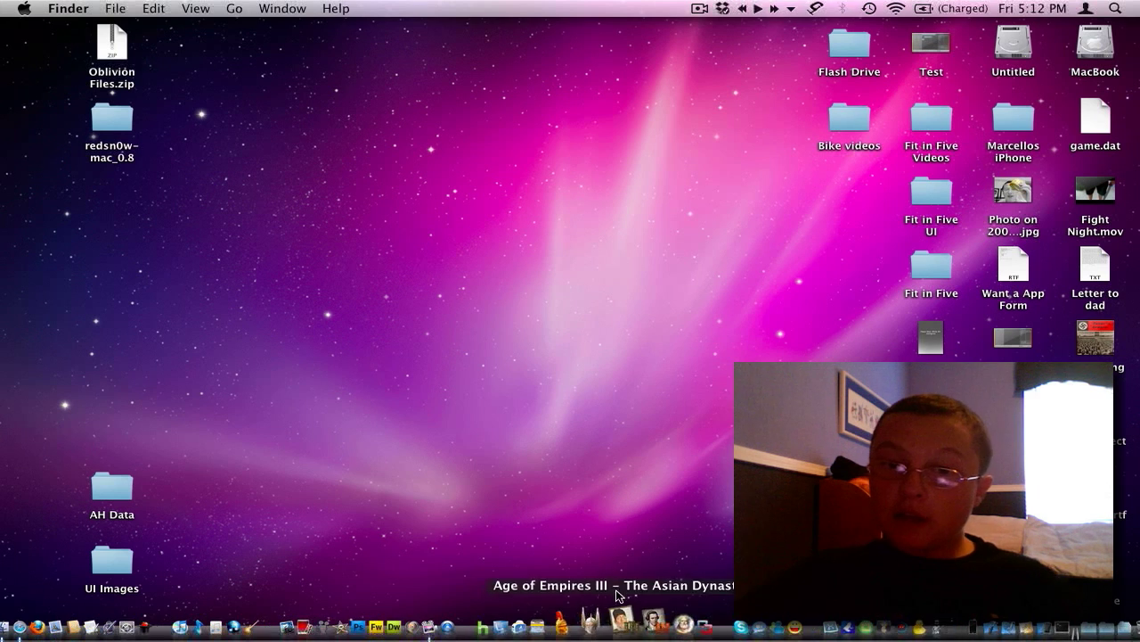
Visit the Dev-Team Blog from the browser's jailbreak bookmarks, read it, then close it
{"action": "left_click", "coordinate": [51, 626]}
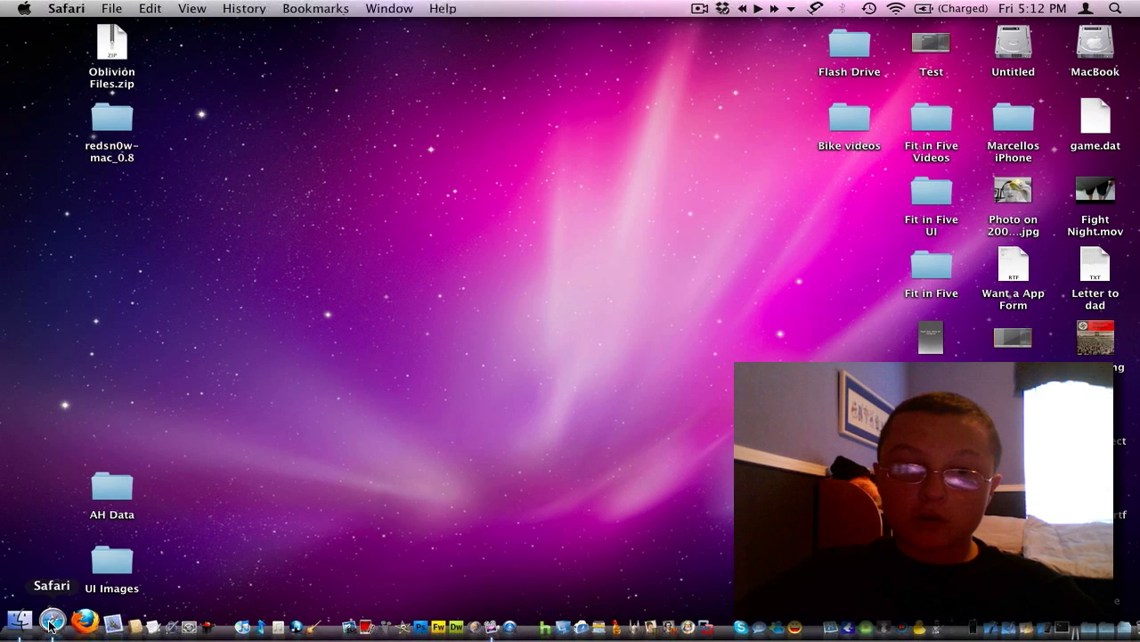
{"action": "left_click", "coordinate": [462, 66]}
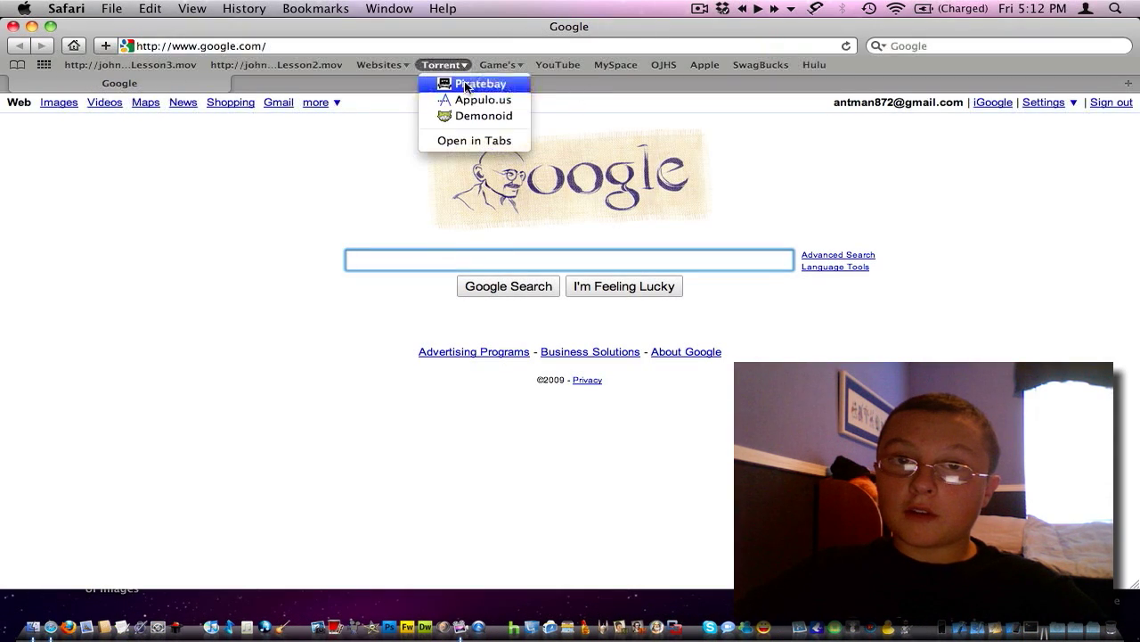
{"action": "left_click", "coordinate": [391, 66]}
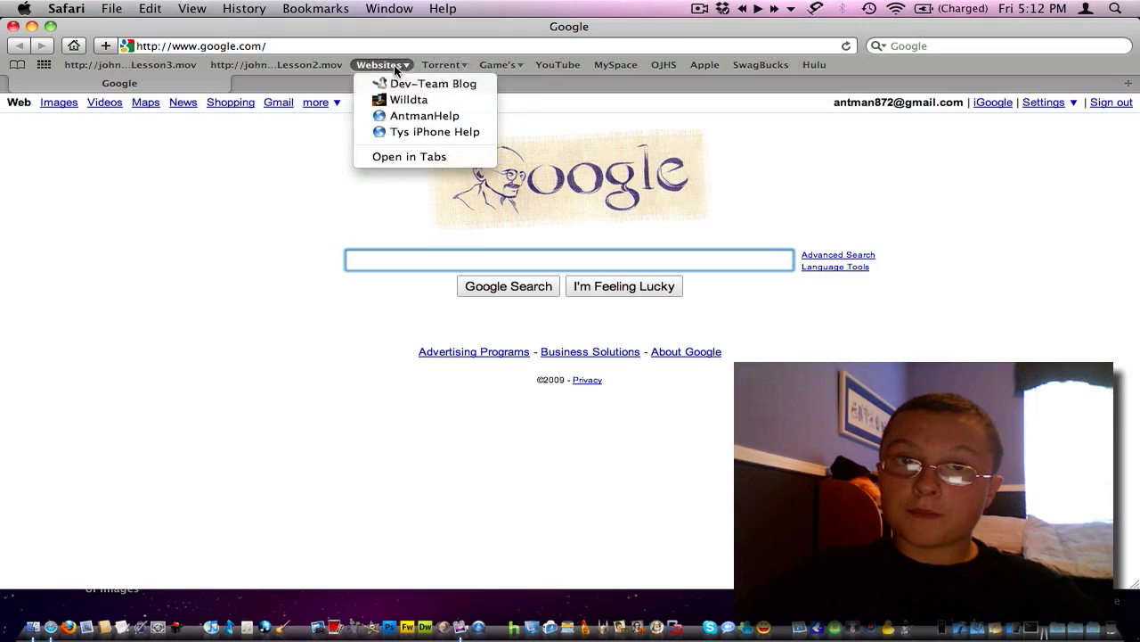
{"action": "left_click", "coordinate": [414, 84]}
{"action": "scroll", "coordinate": [417, 379], "scroll_direction": "down", "scroll_amount": 10}
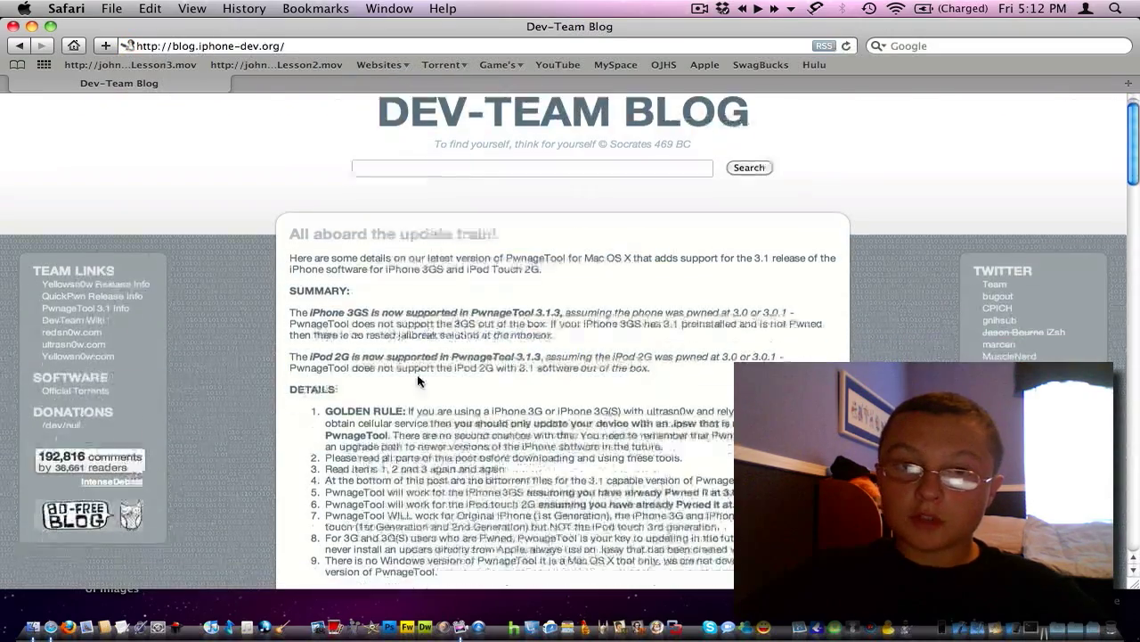
{"action": "scroll", "coordinate": [417, 379], "scroll_direction": "down", "scroll_amount": 15}
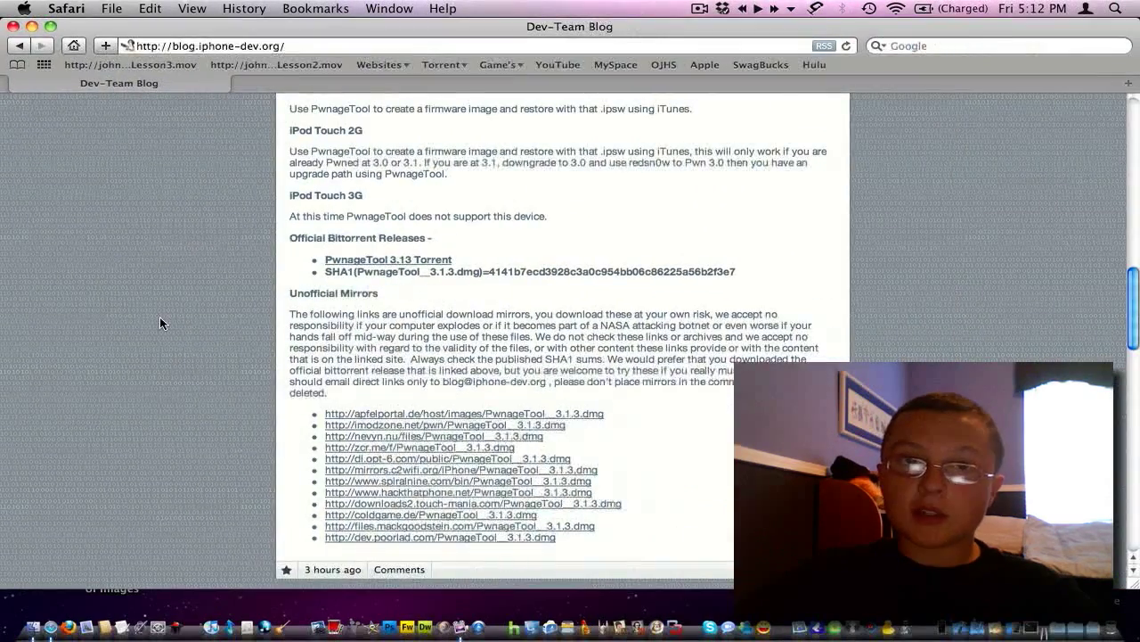
{"action": "key", "text": "super+w"}
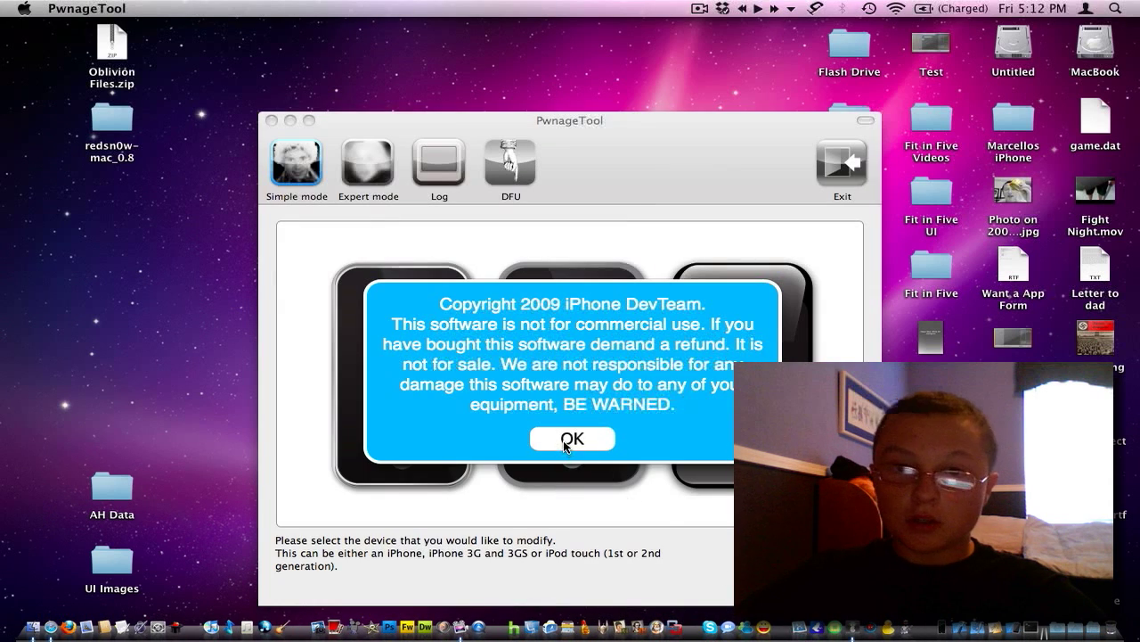
Accept the copyright notice, then select iPod Touch 2G and the iPod2,1_3.1.1_7C145 firmware
{"action": "left_click", "coordinate": [565, 440]}
{"action": "left_click", "coordinate": [565, 320]}
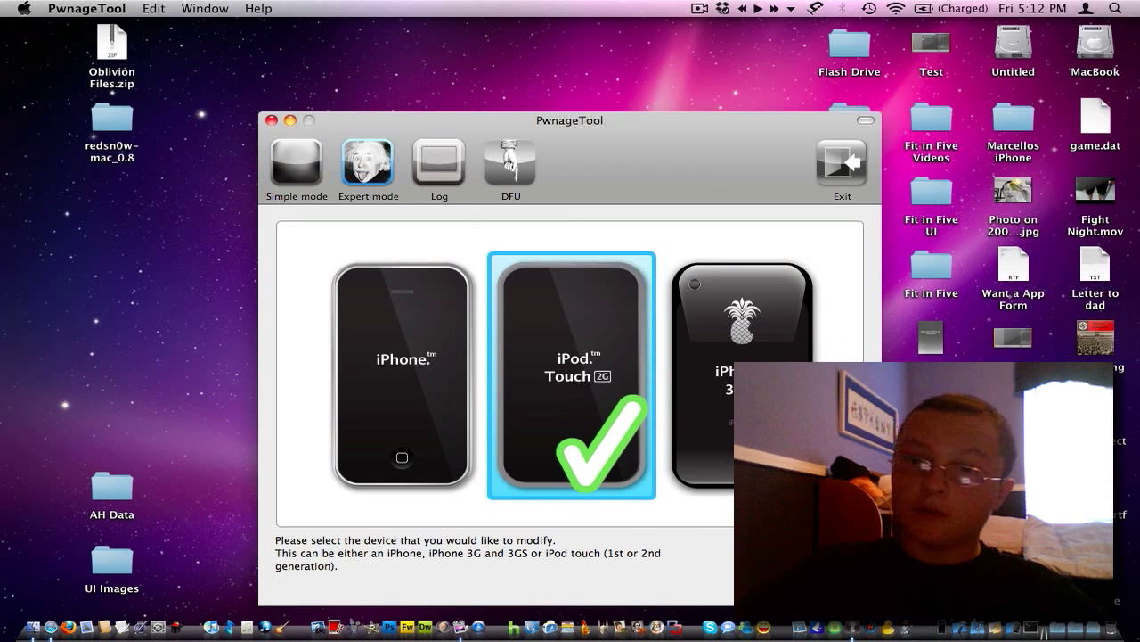
{"action": "key", "text": "Return"}
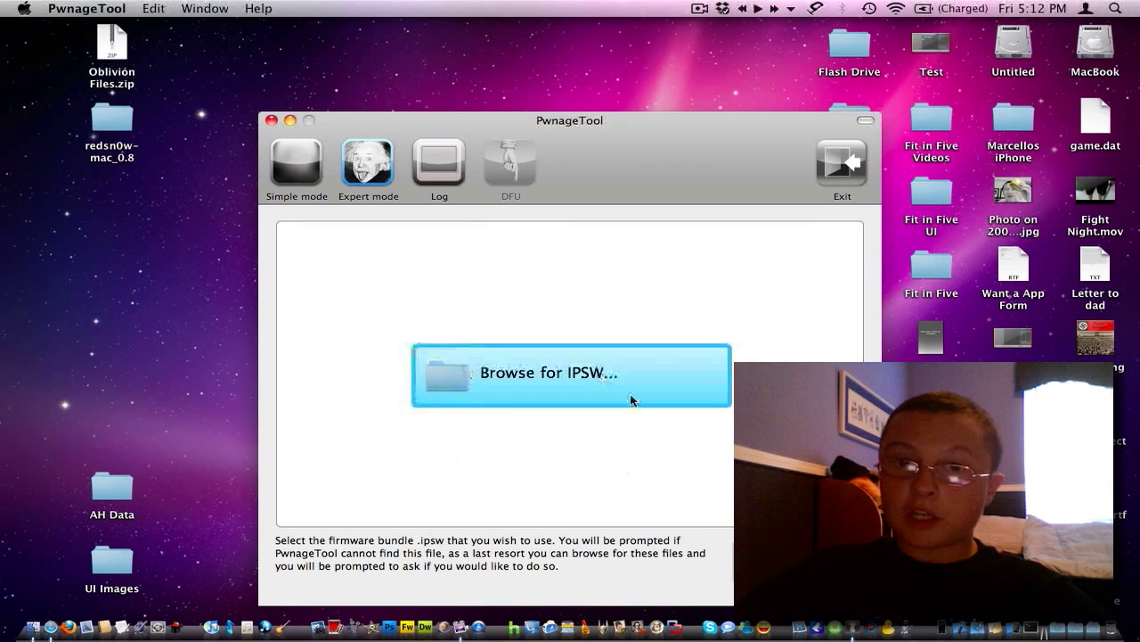
{"action": "left_click", "coordinate": [454, 410]}
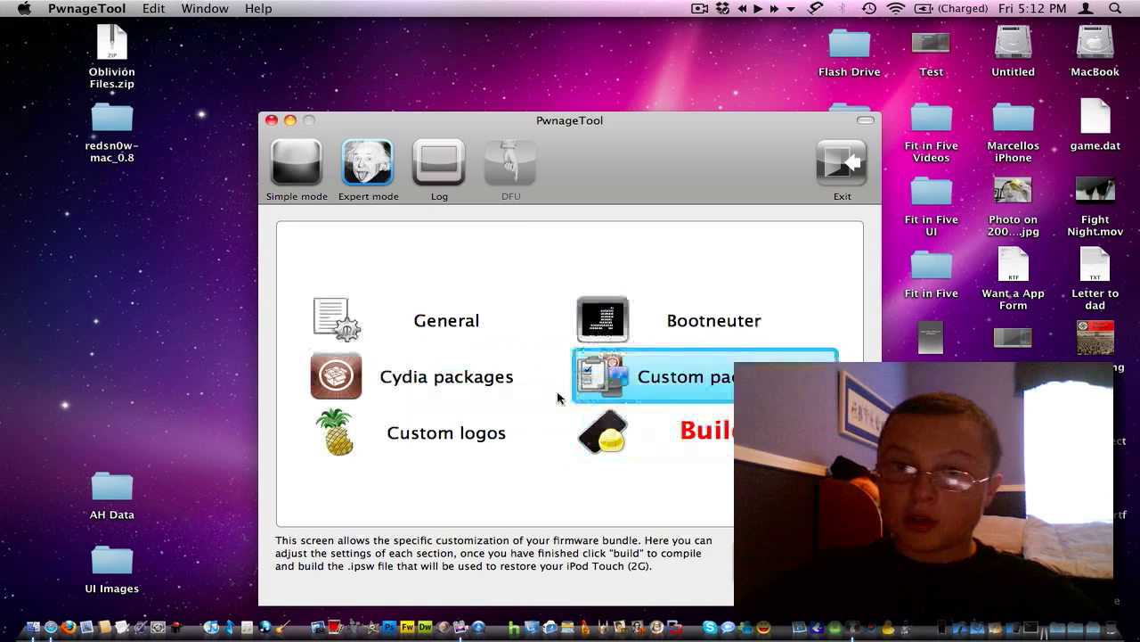
Disable the custom boot logo and recovery logo in Custom logos settings
{"action": "double_click", "coordinate": [458, 445]}
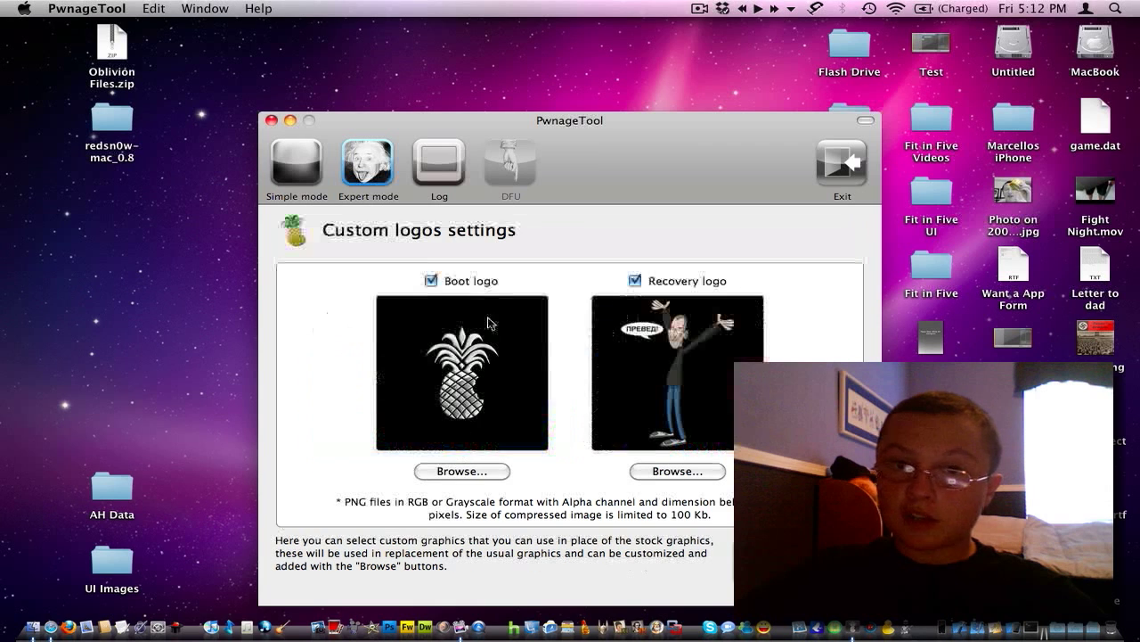
{"action": "left_click", "coordinate": [432, 281]}
{"action": "left_click", "coordinate": [636, 281]}
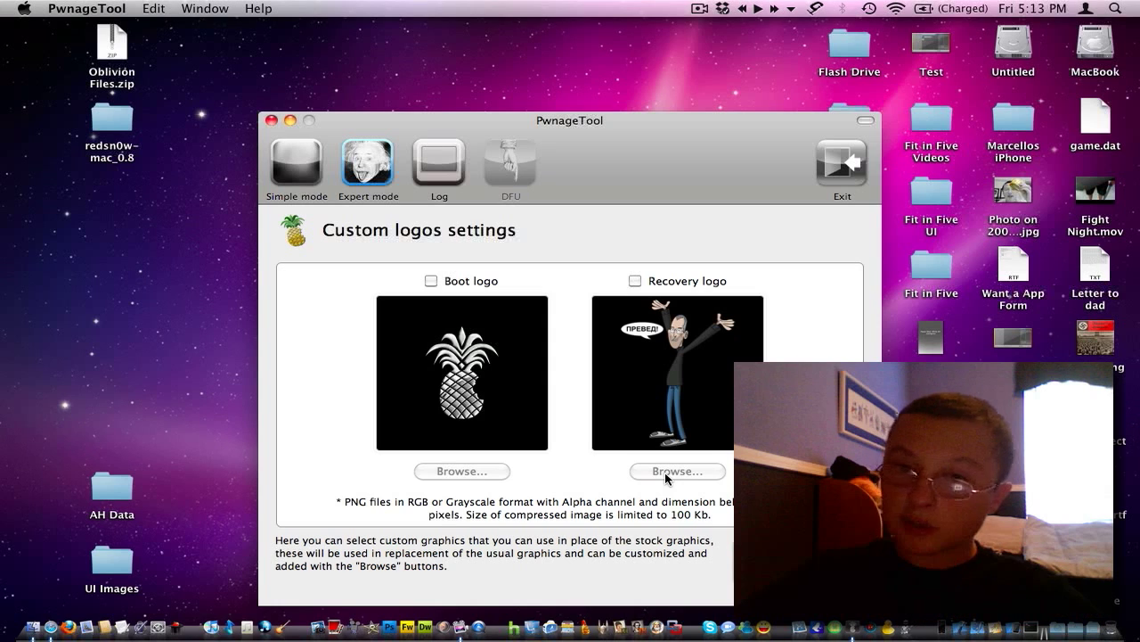
{"action": "left_click", "coordinate": [846, 577]}
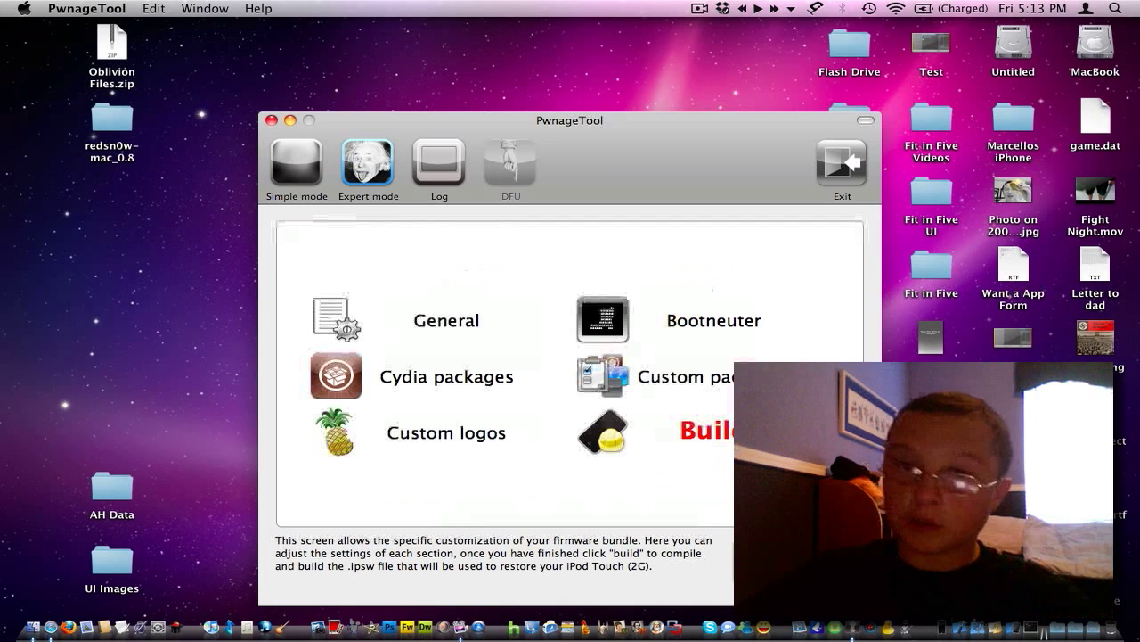
Start building the custom firmware, then cancel saving the .ipsw file
{"action": "left_click", "coordinate": [707, 429]}
{"action": "left_click", "coordinate": [420, 366]}
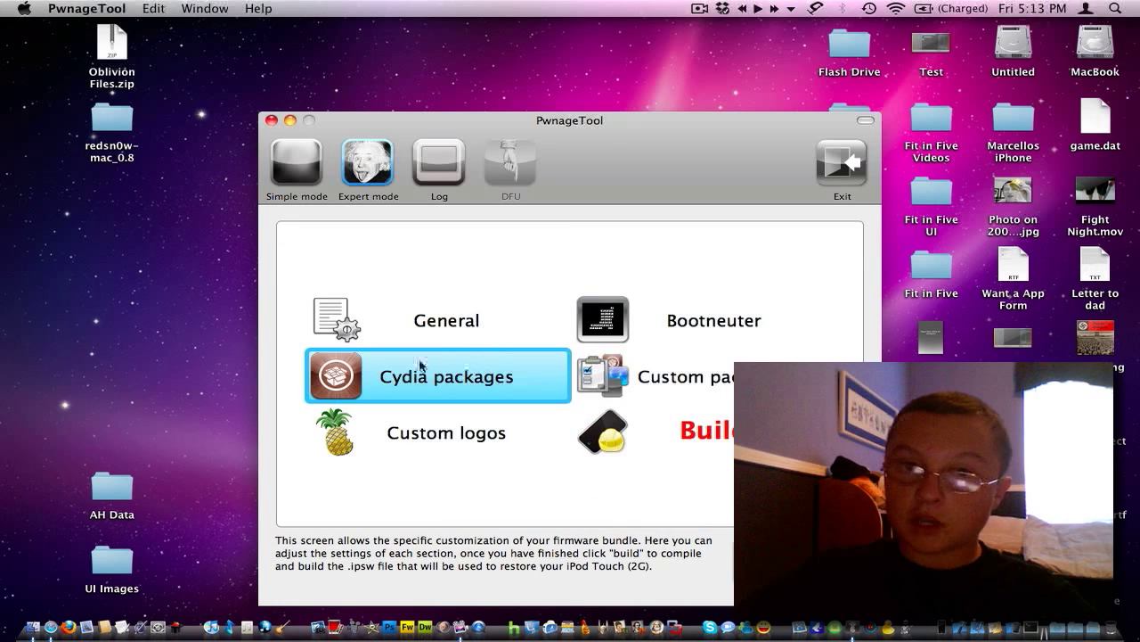
{"action": "left_click", "coordinate": [713, 432]}
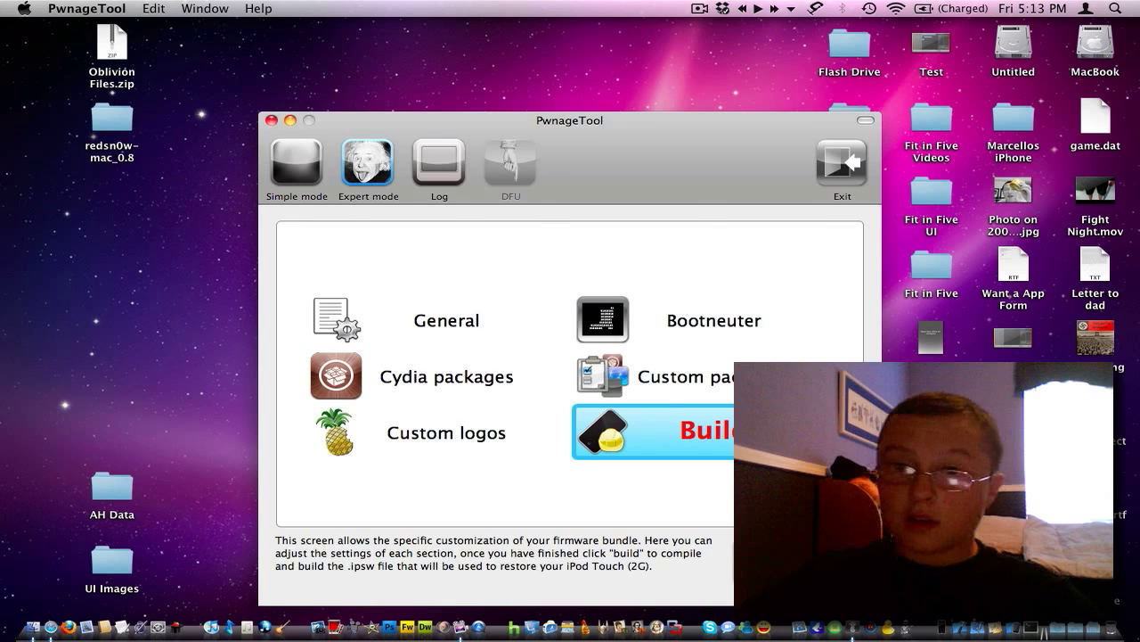
{"action": "key", "text": "Return"}
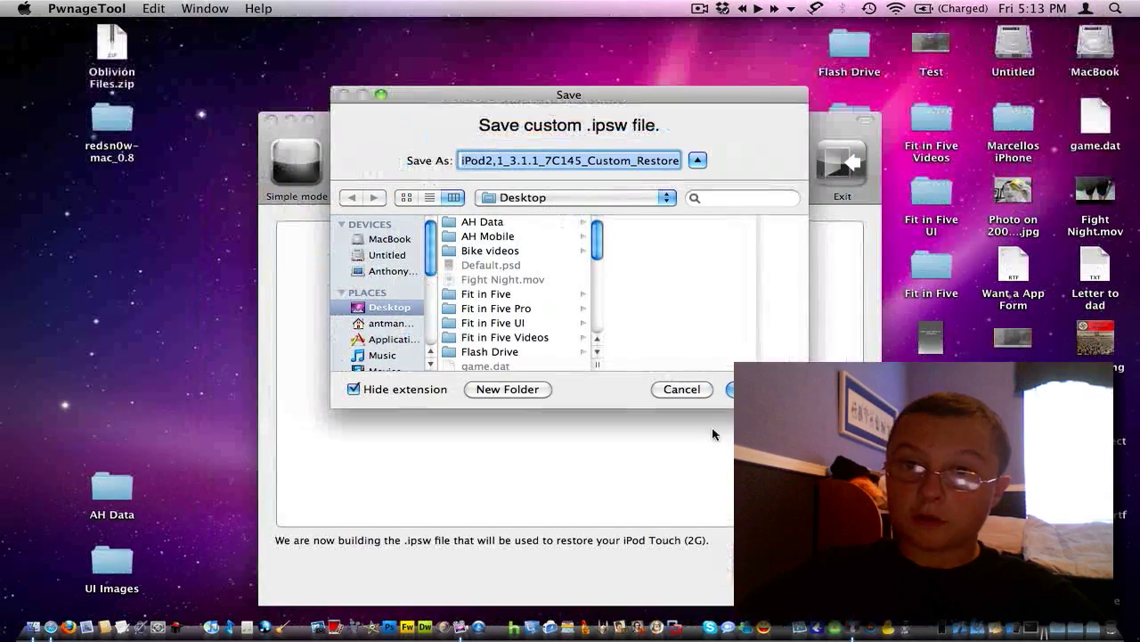
{"action": "left_click", "coordinate": [682, 391]}
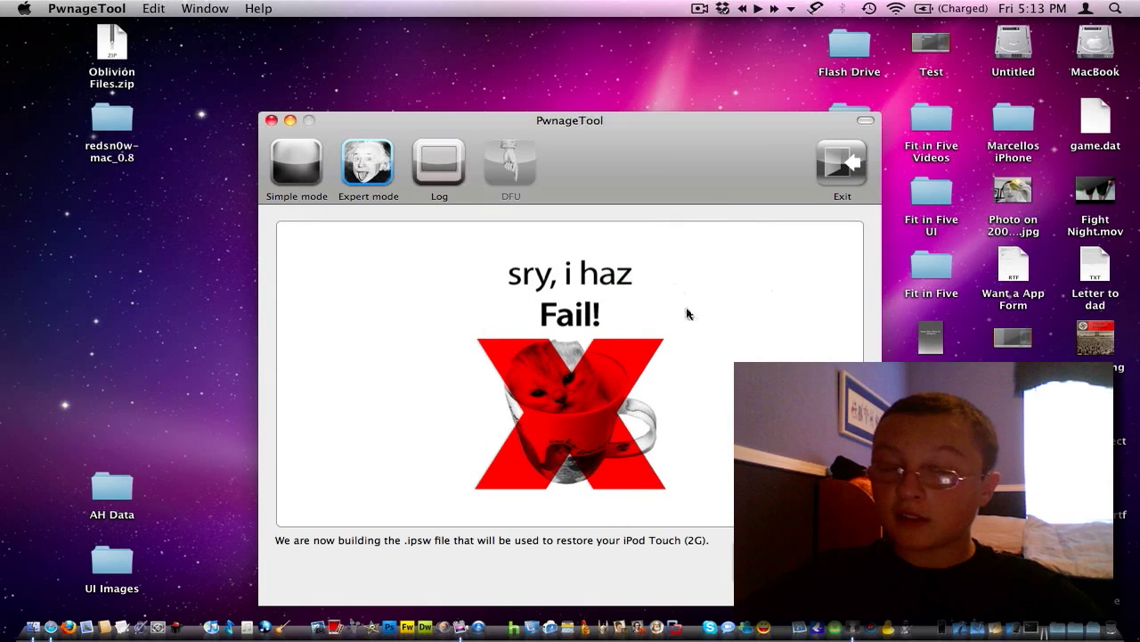
Quit PwnageTool, decline the iPod 3.1.1 update in iTunes, and show the iPod's summary
{"action": "key", "text": "super+q"}
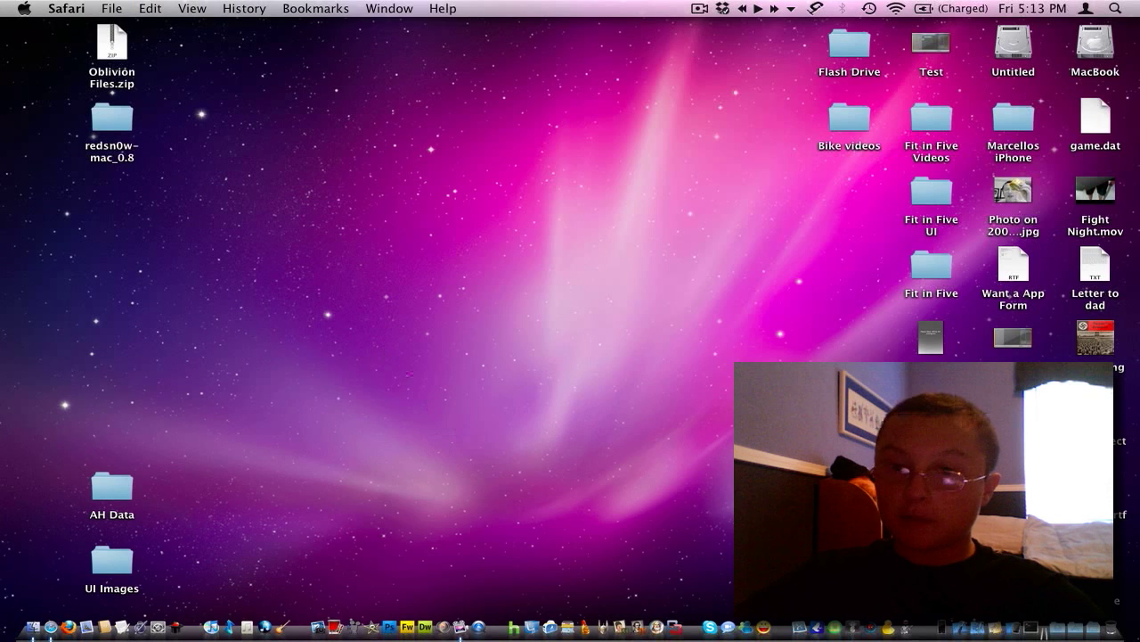
{"action": "left_click", "coordinate": [522, 431]}
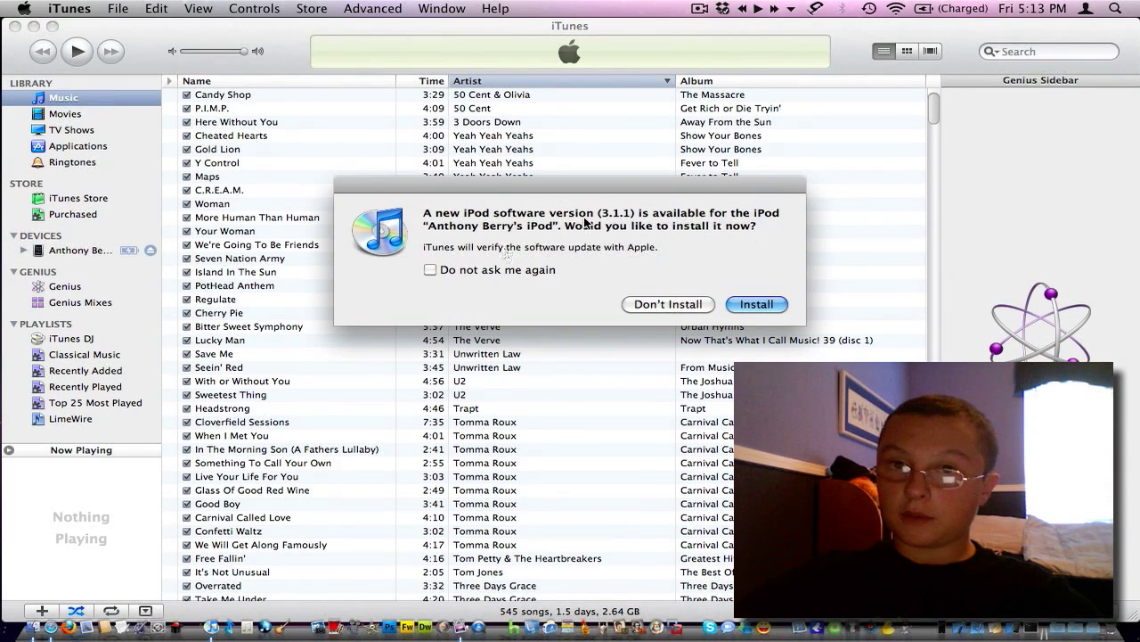
{"action": "left_click", "coordinate": [660, 303]}
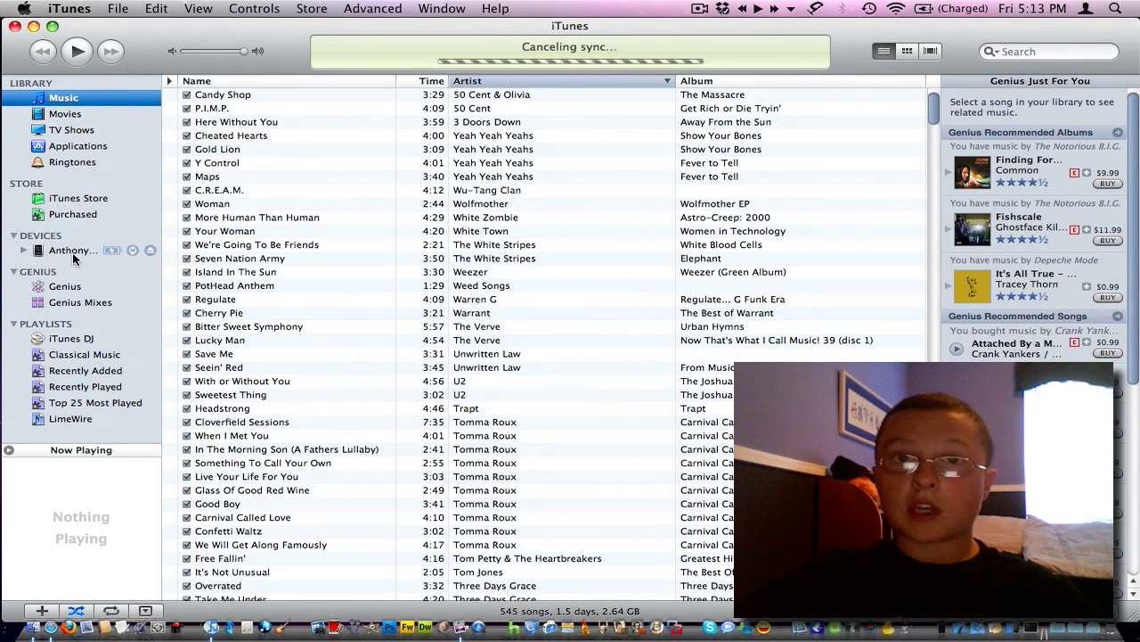
{"action": "left_click", "coordinate": [72, 250]}
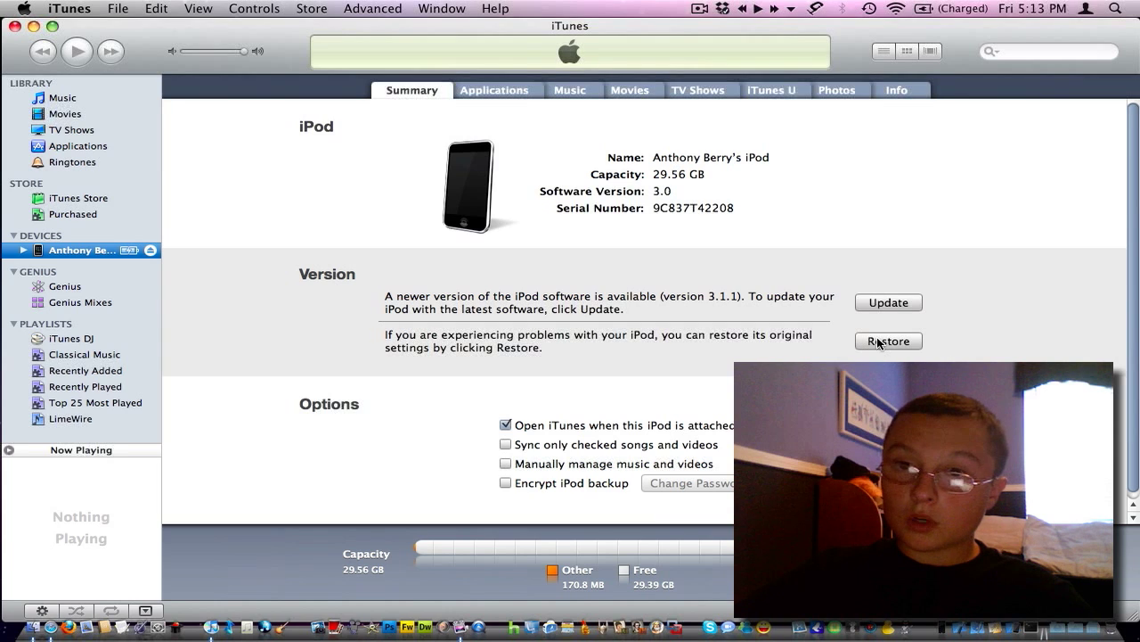
Option-click Restore and choose iPod2,1_3.1.1_7C145_Custom_Restore.ipsw as the restore firmware
{"action": "left_click", "coordinate": [878, 343]}
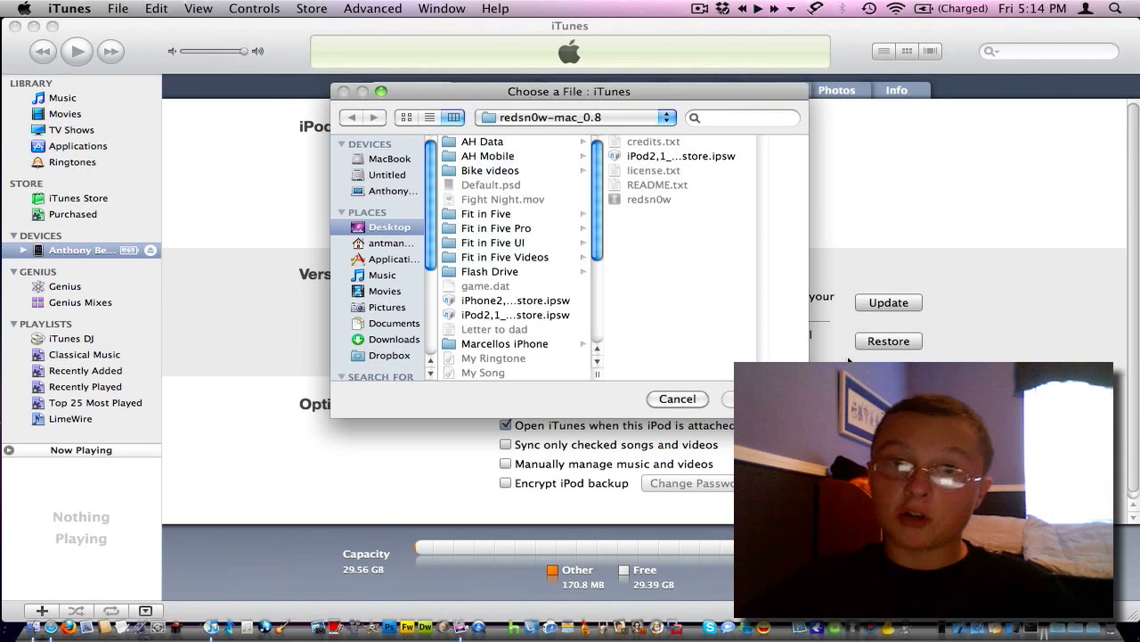
{"action": "left_click", "coordinate": [486, 316]}
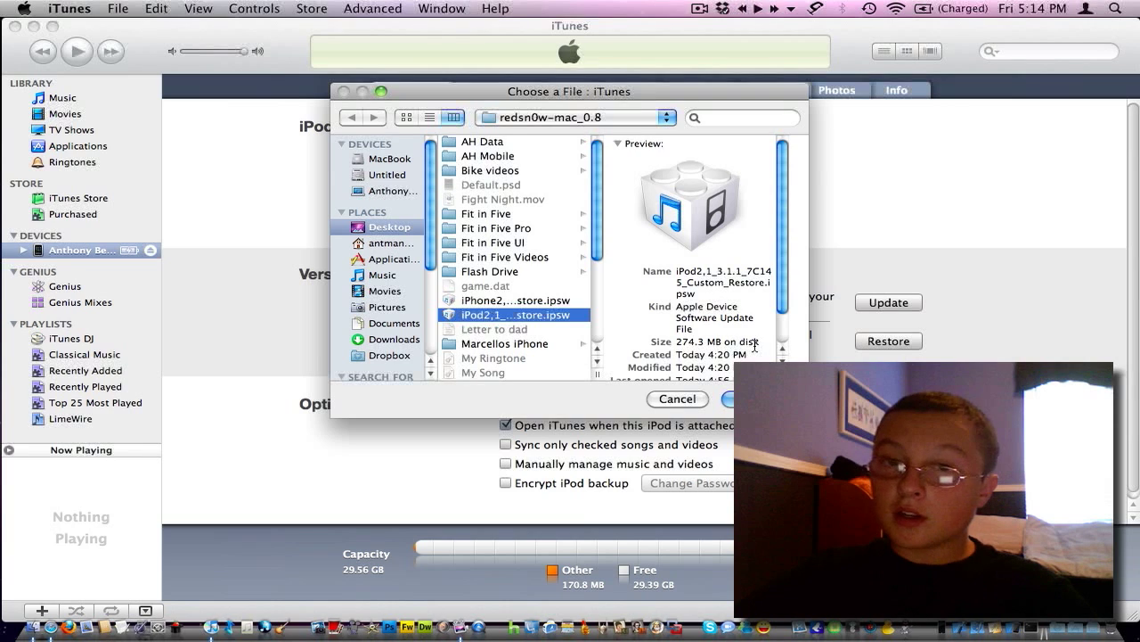
{"action": "left_click_drag", "start_coordinate": [678, 284], "coordinate": [738, 284]}
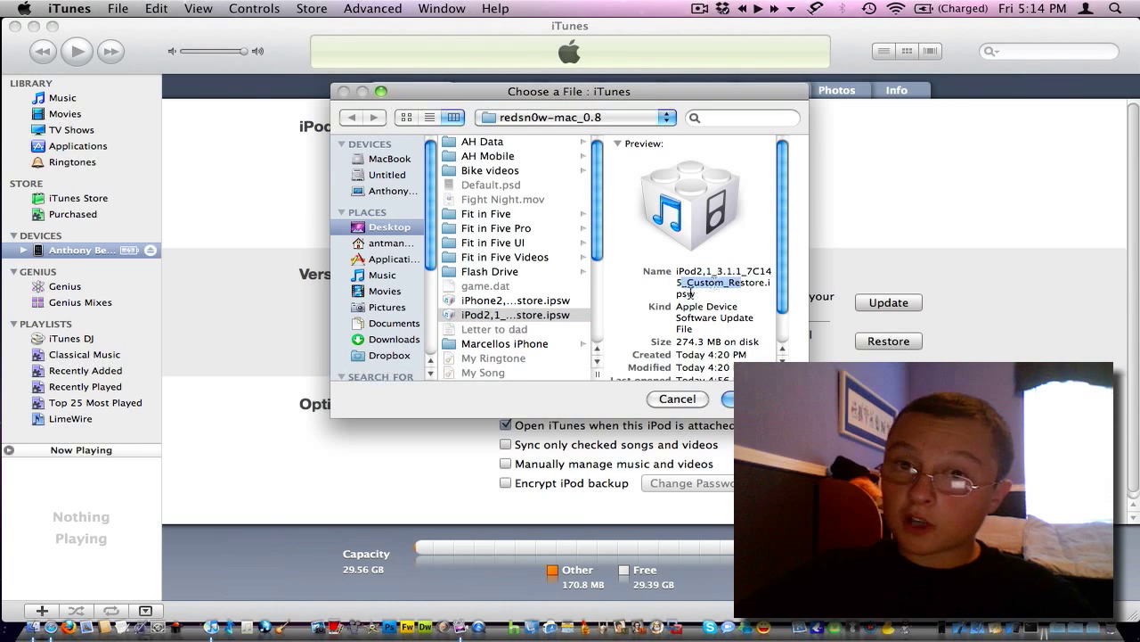
{"action": "left_click", "coordinate": [722, 290]}
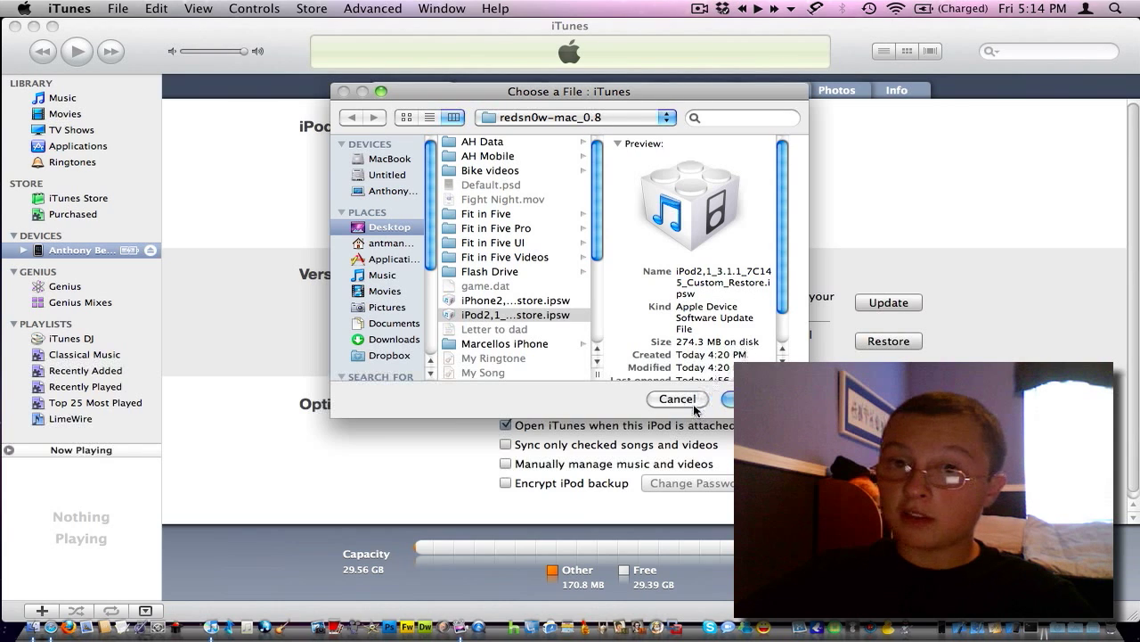
{"action": "left_click_drag", "start_coordinate": [693, 283], "coordinate": [772, 288]}
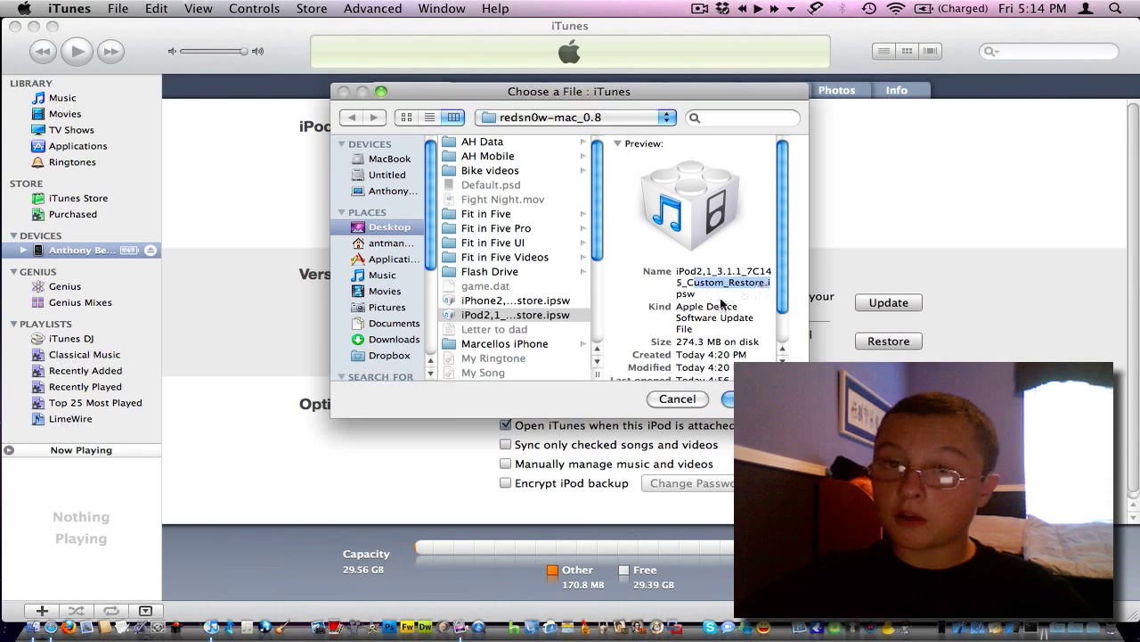
{"action": "key", "text": "Return"}
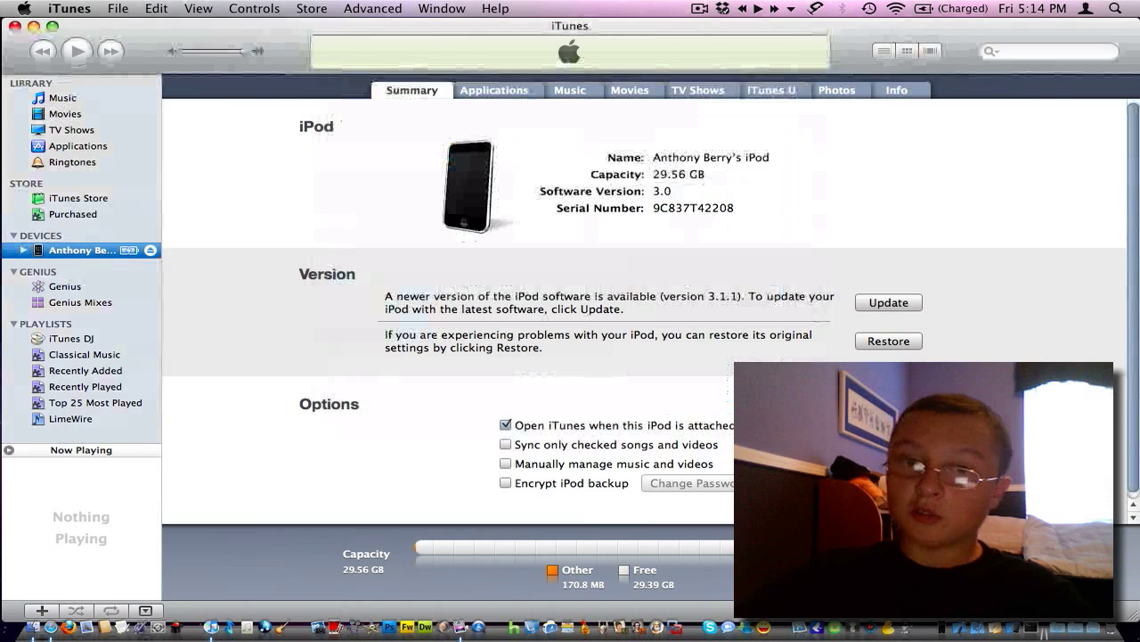